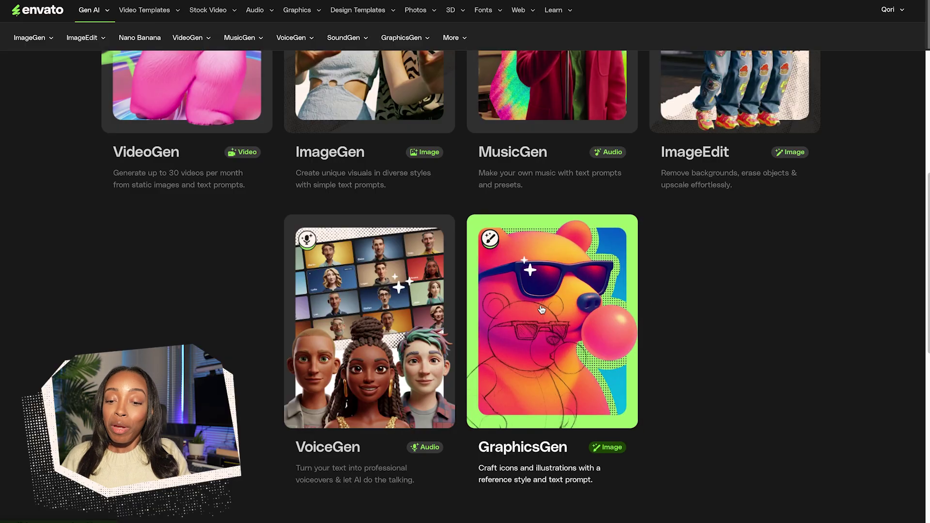
Open the GraphicsGen tool from Envato's Gen AI tools page.
click(541, 310)
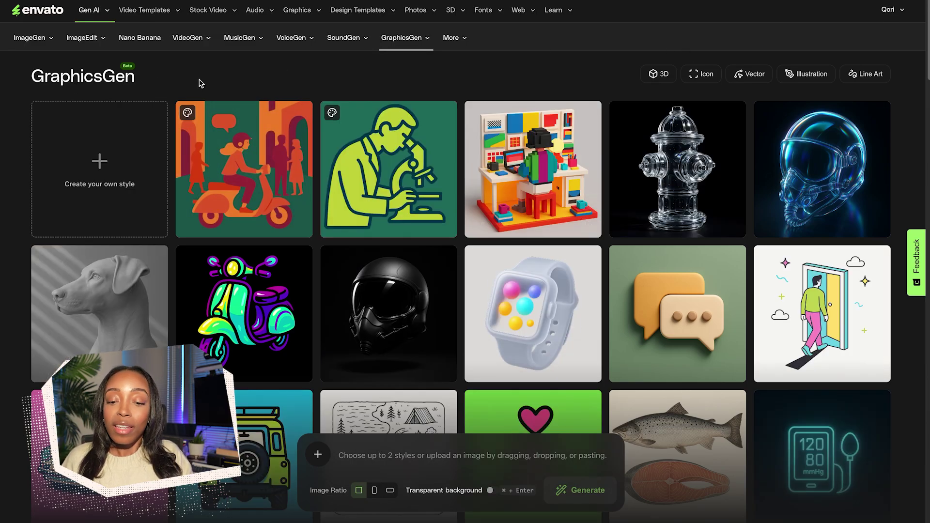
Filter the GraphicsGen style gallery to show only Vector styles.
mouse_move(232, 184)
mouse_move(390, 195)
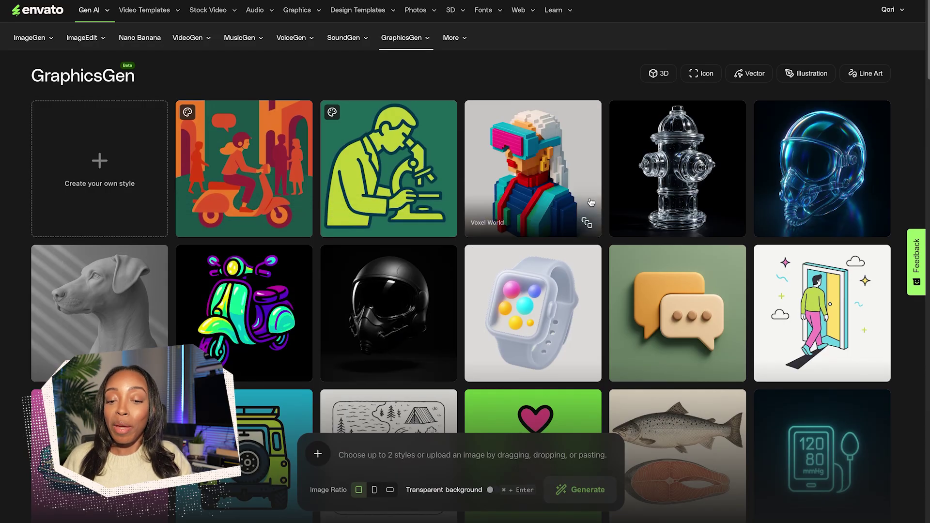
click(753, 74)
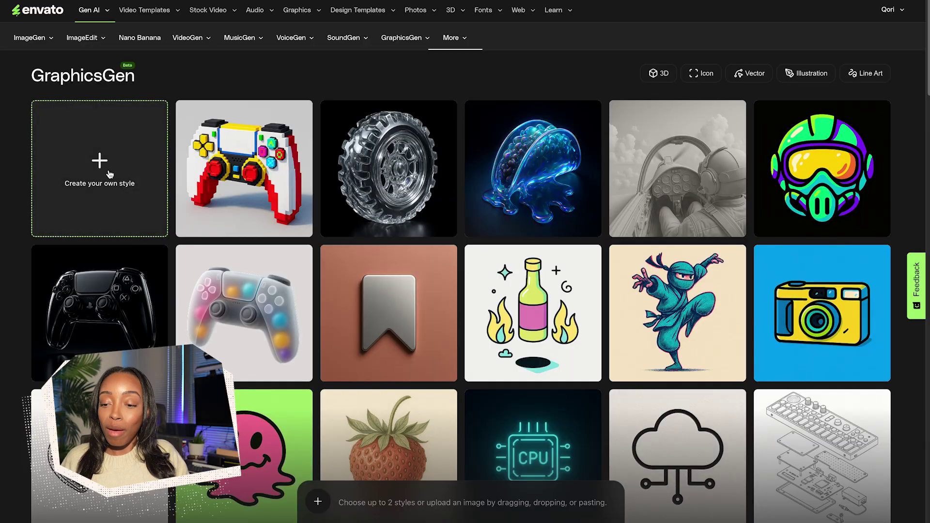
Preview the 'Create your own style' Style Creator, then start a new prompt in the prompt box.
click(110, 175)
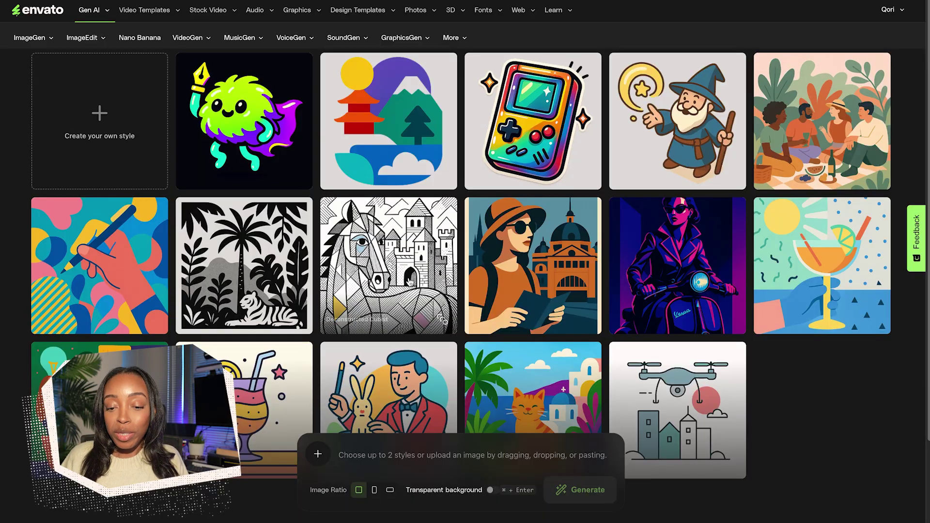
click(383, 456)
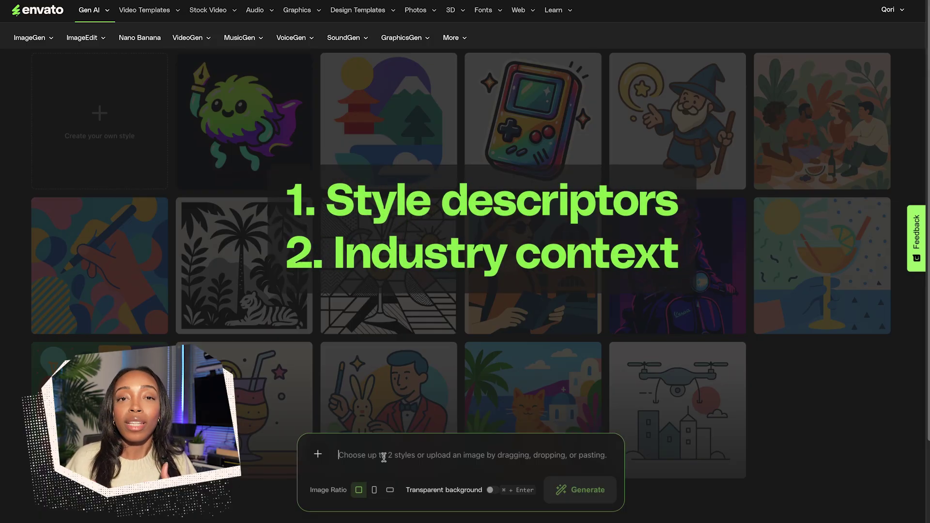
Generate 'Cartoon mascot logo of smiling hamburger holding a football' with a transparent background.
text(Logo)
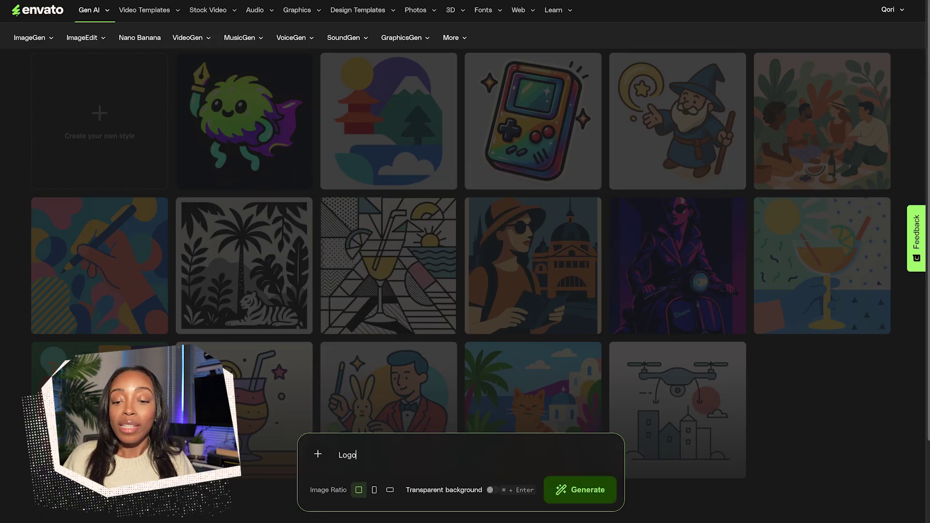
key(BackSpace)
text(Modern te)
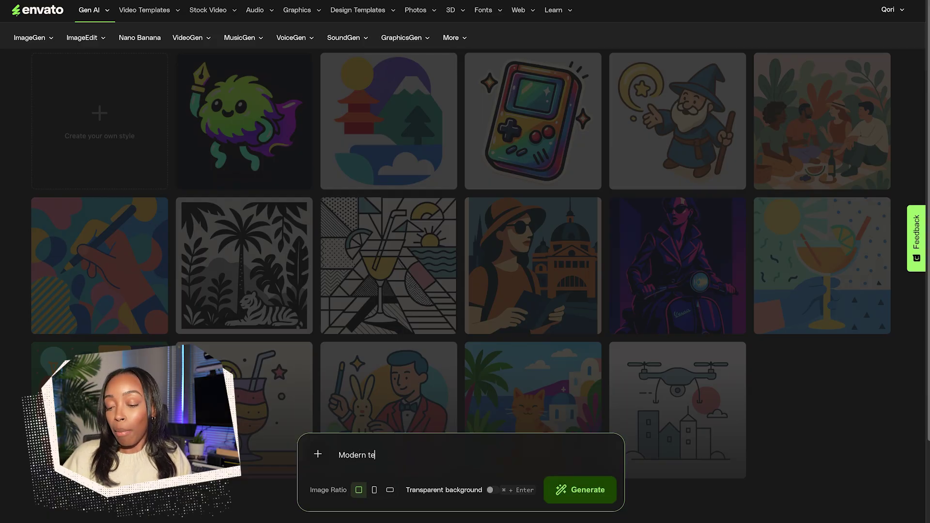
key(BackSpace)
key(BackSpace)
text(Mi)
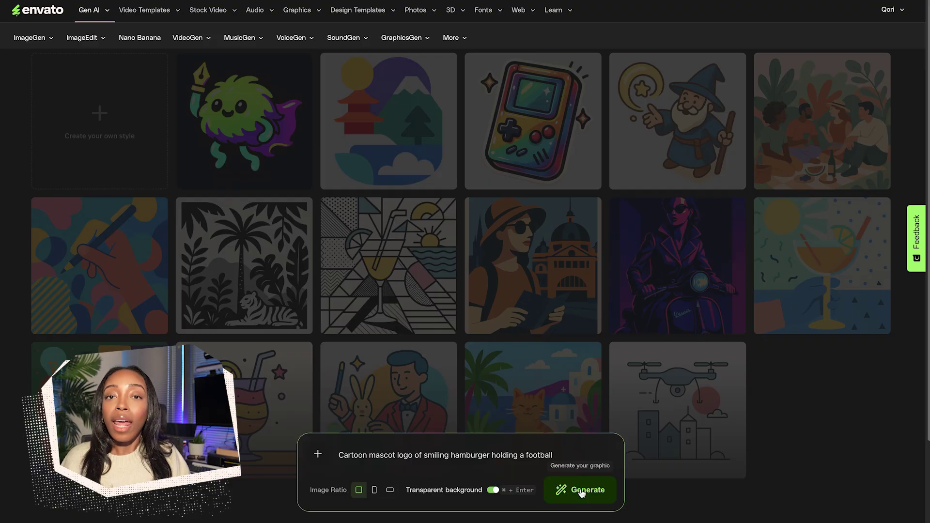
click(581, 490)
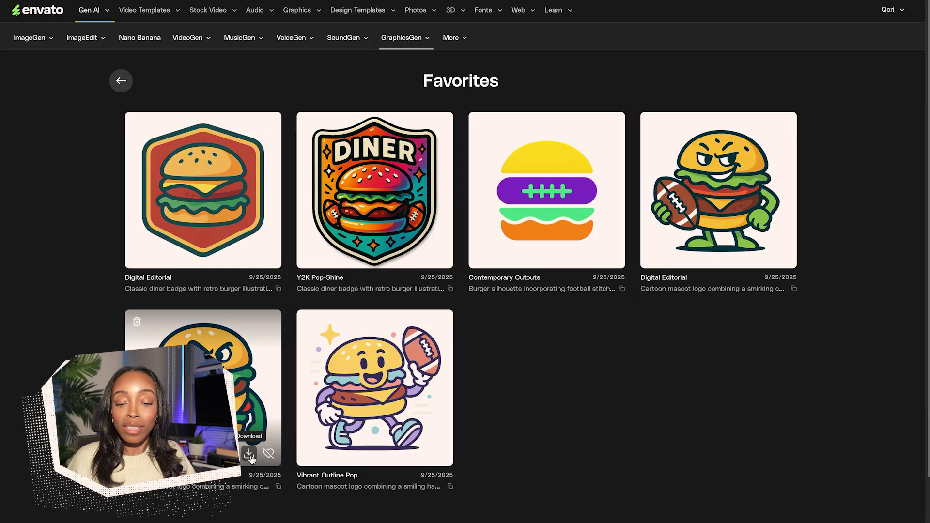
Enlarge the smirking football-holding burger mascot and download it as an SVG.
click(240, 384)
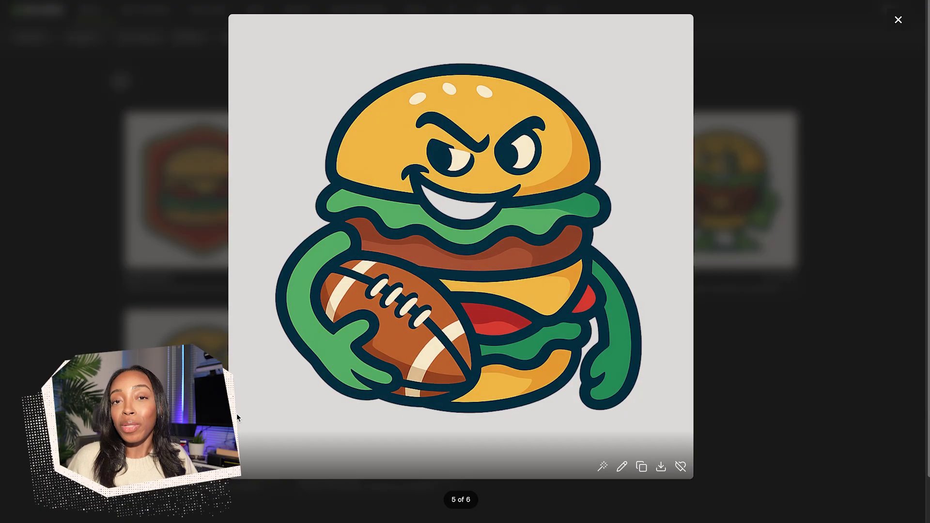
click(659, 466)
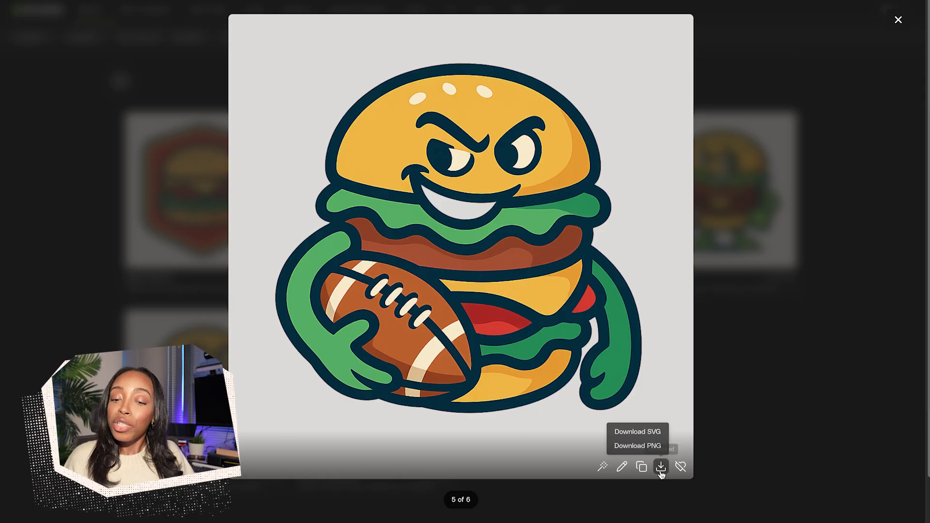
click(658, 433)
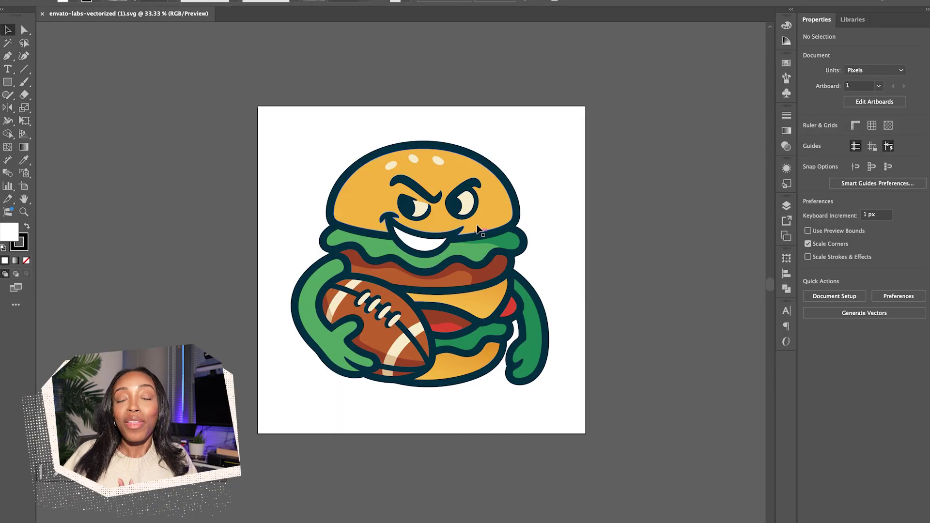
Select the imported burger mascot group to inspect its vector paths, then deselect it.
click(479, 230)
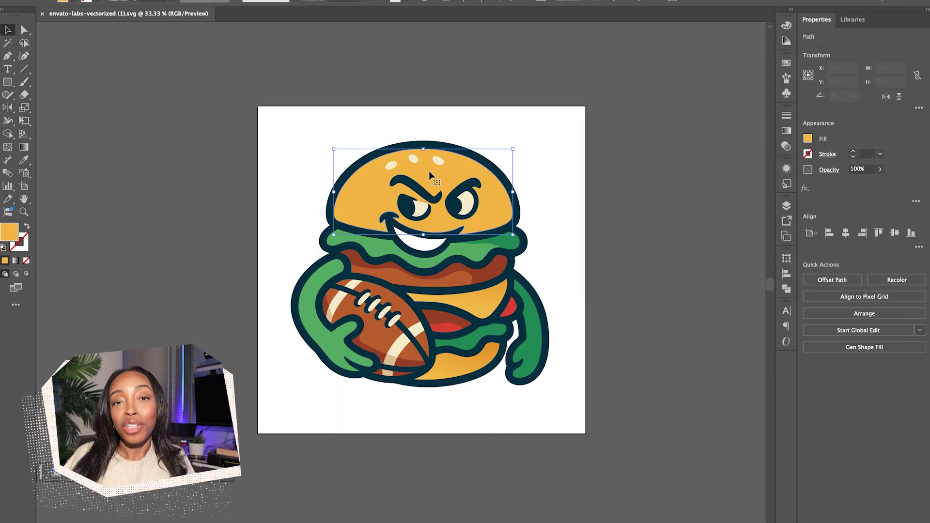
click(276, 185)
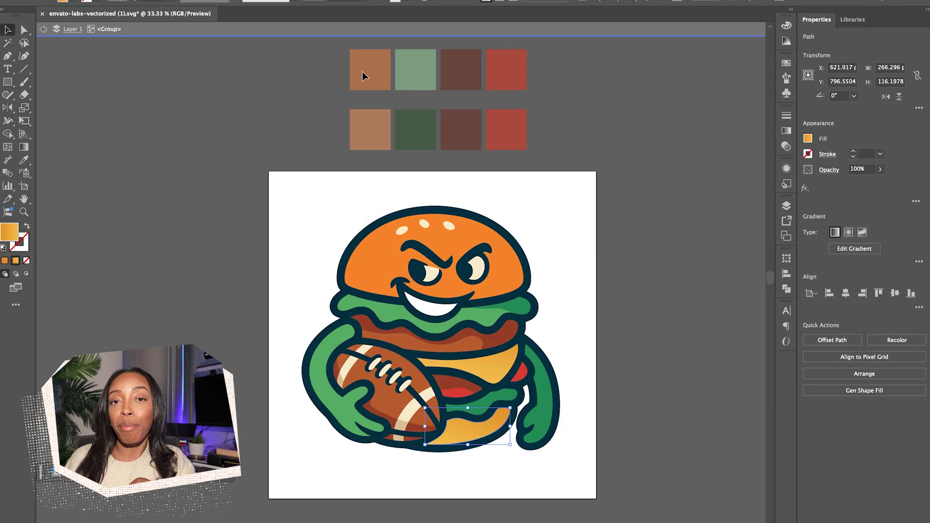
Recolour the burger with swatches: orange cheese, light-green top lettuce and lighter arms.
click(461, 207)
ctrl+click(487, 363)
click(377, 72)
ctrl+click(456, 392)
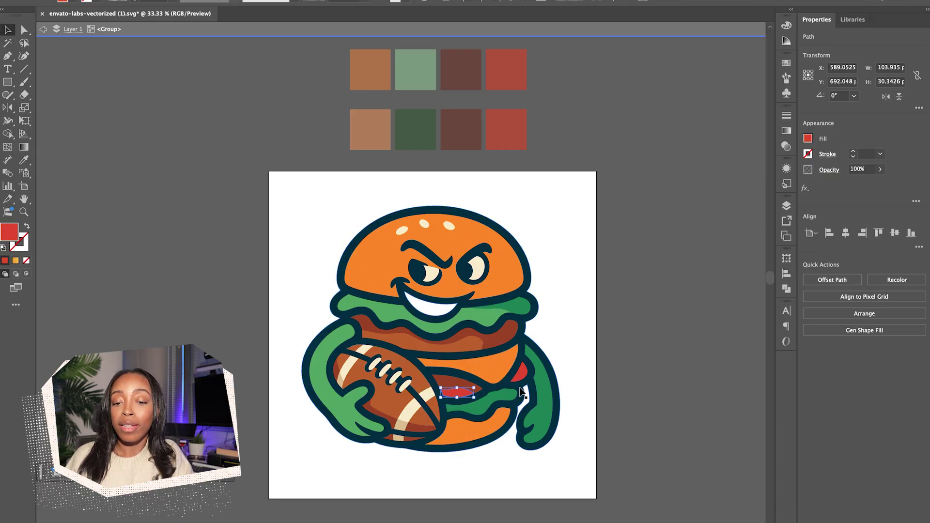
ctrl+click(485, 312)
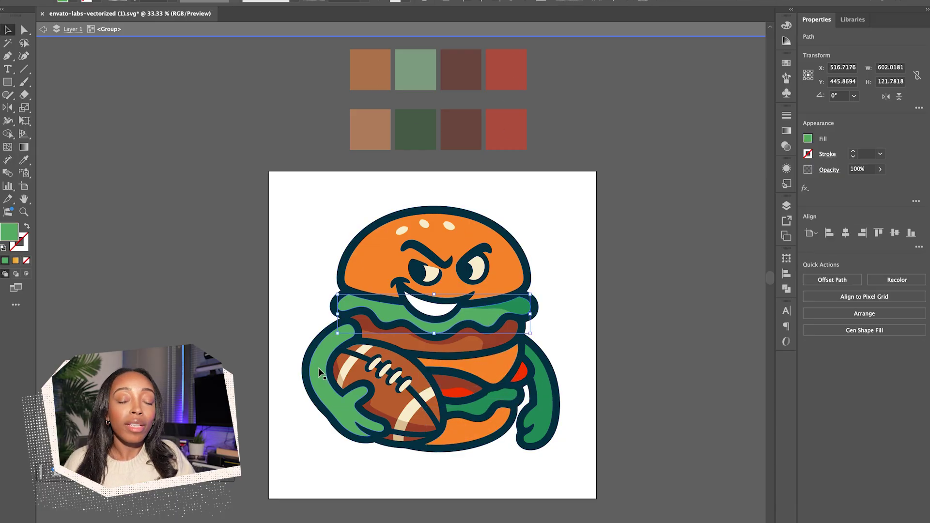
click(425, 60)
ctrl+click(462, 412)
shift+click(339, 373)
click(415, 70)
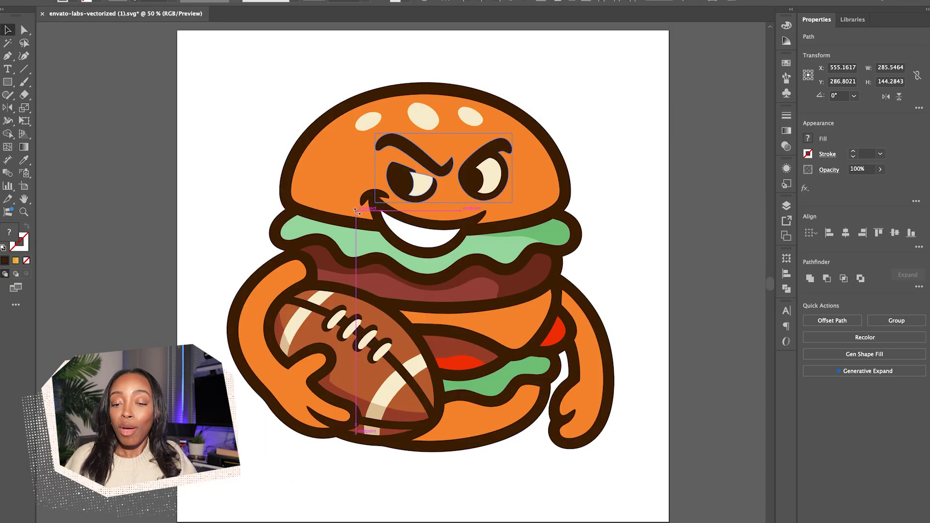
Reposition the eyes and eyebrows on the bun, then ungroup the burger artwork.
click(397, 175)
drag(520, 216, 482, 178)
click(502, 172)
key(ctrl+minus)
key(ctrl+minus)
key(ctrl+minus)
key(ctrl+z)
key(ctrl+plus)
key(ctrl+plus)
right_click(387, 361)
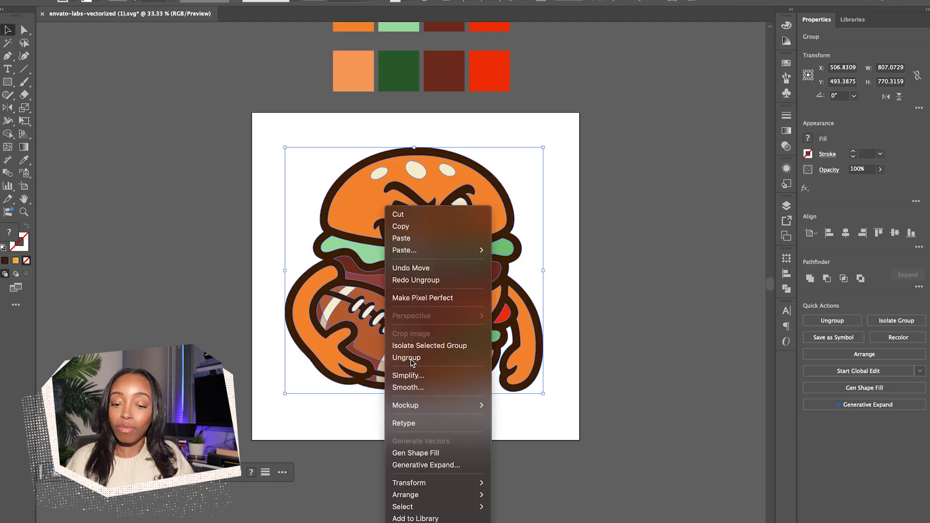
click(407, 358)
click(619, 331)
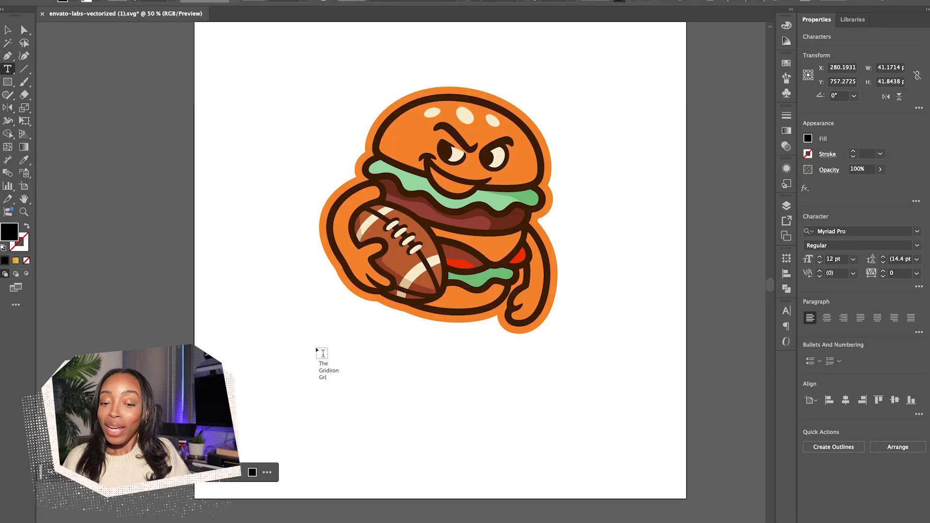
Set 'The Gridiron Grill' title to 72 pt and move it beneath the burger.
key(ctrl+a)
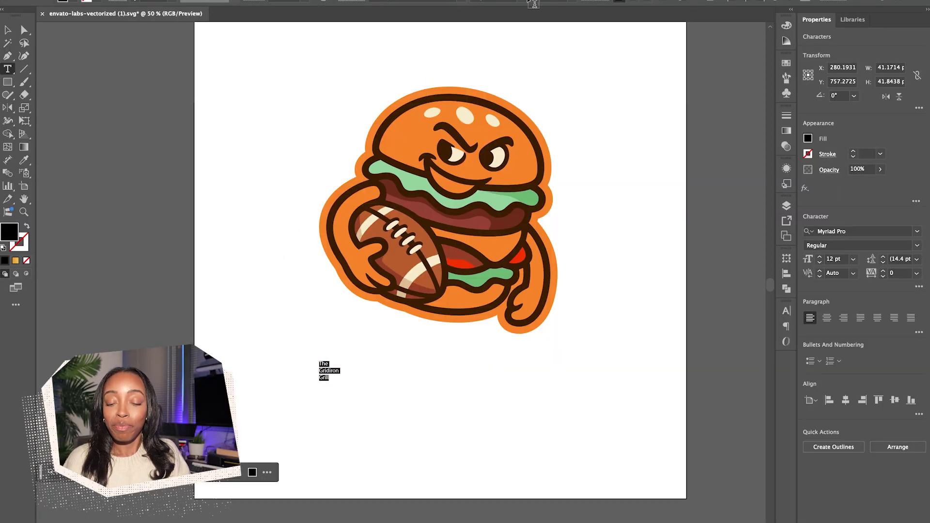
click(571, 2)
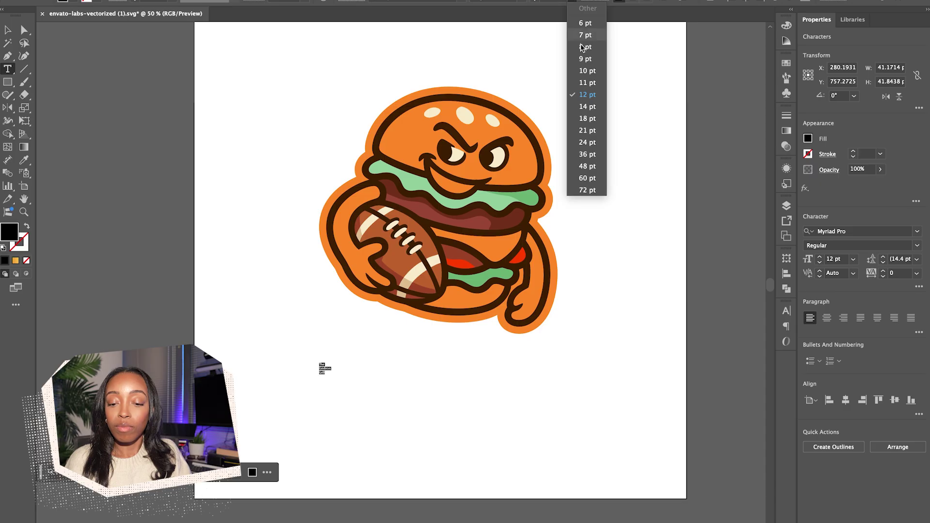
click(587, 190)
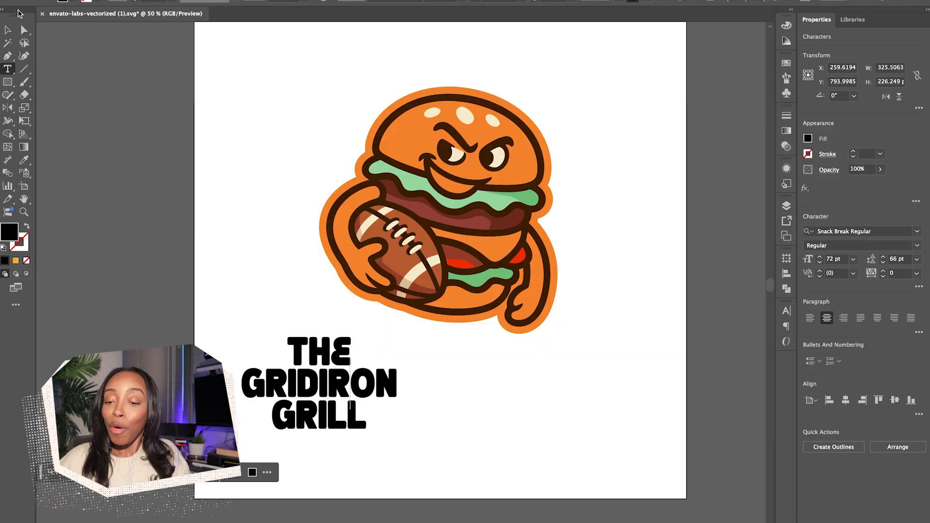
drag(345, 400, 447, 385)
double_click(473, 370)
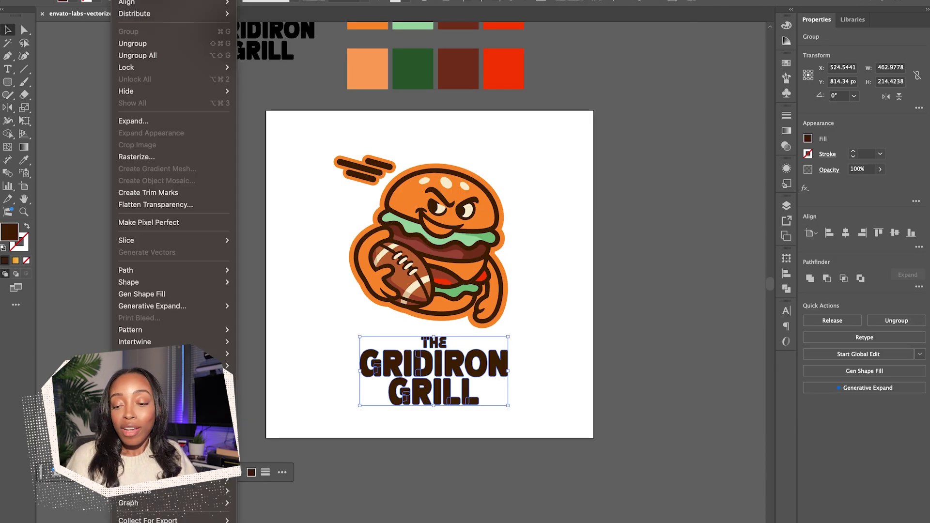
Bend the title with an Arc envelope warp and raise it 87 px toward the burger.
mouse_move(194, 383)
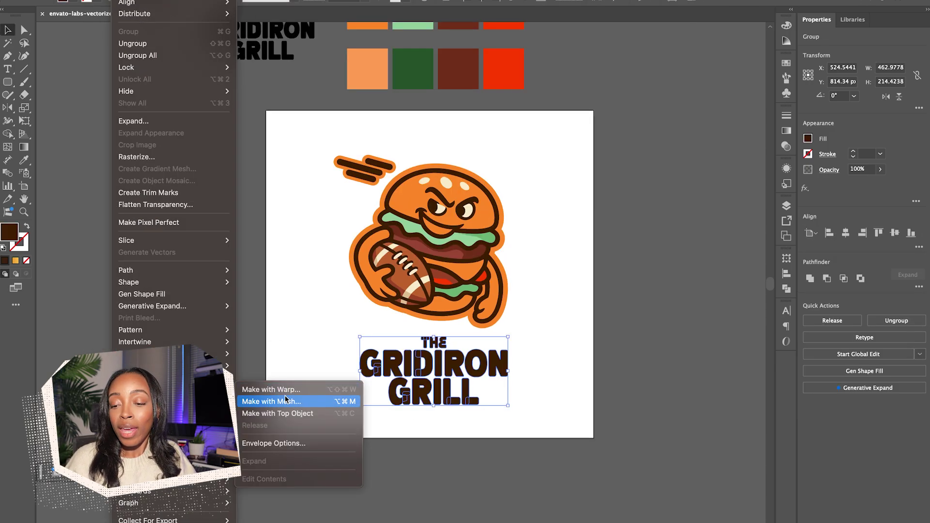
click(272, 400)
drag(464, 186, 724, 108)
click(796, 243)
click(538, 428)
drag(433, 370, 482, 387)
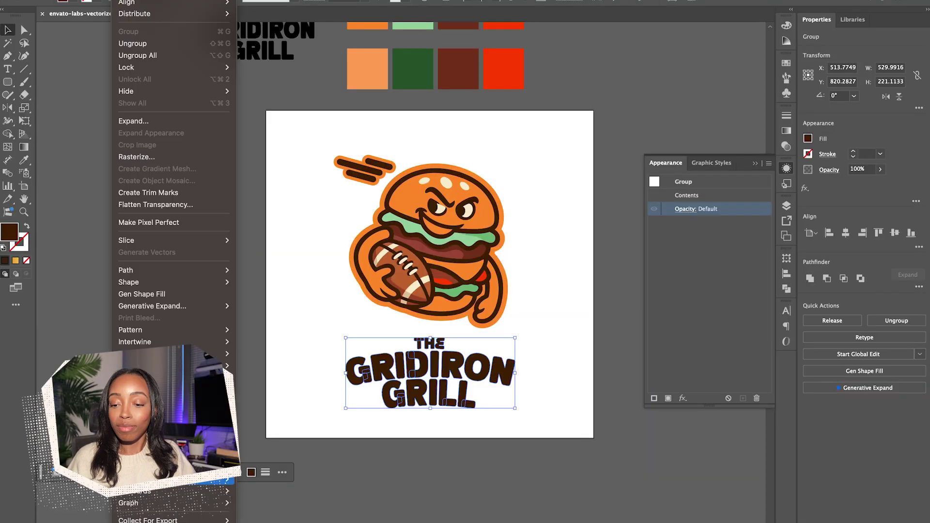
Back the title with a merged 15 px orange offset outline sent behind the lettering.
mouse_move(228, 269)
click(271, 310)
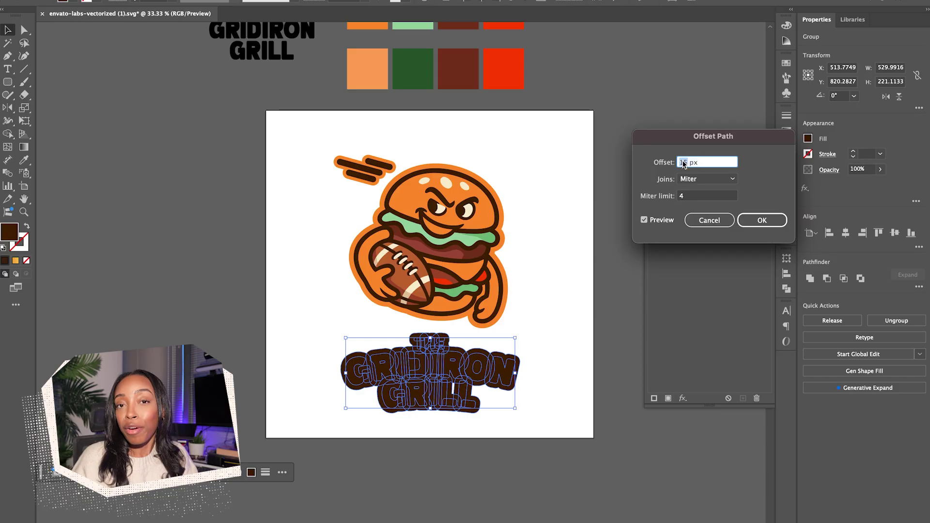
click(762, 220)
click(810, 318)
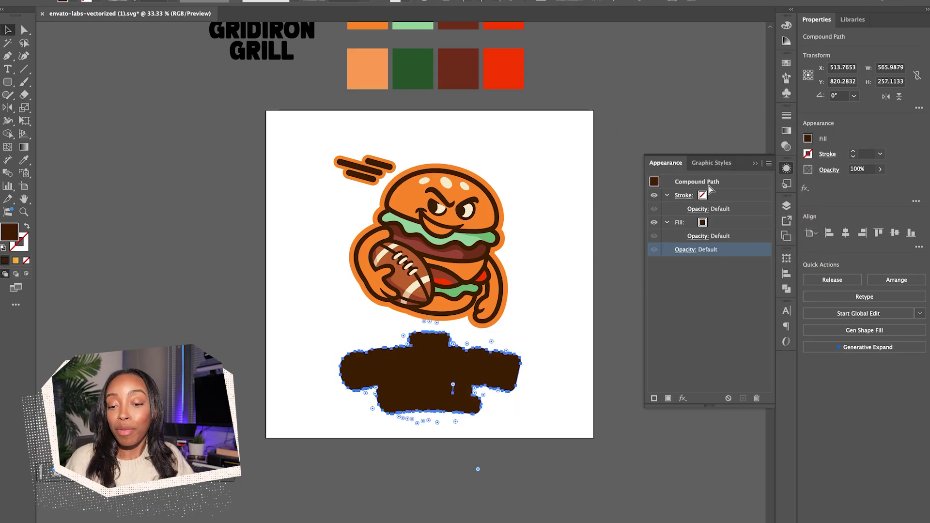
key(i)
key(v)
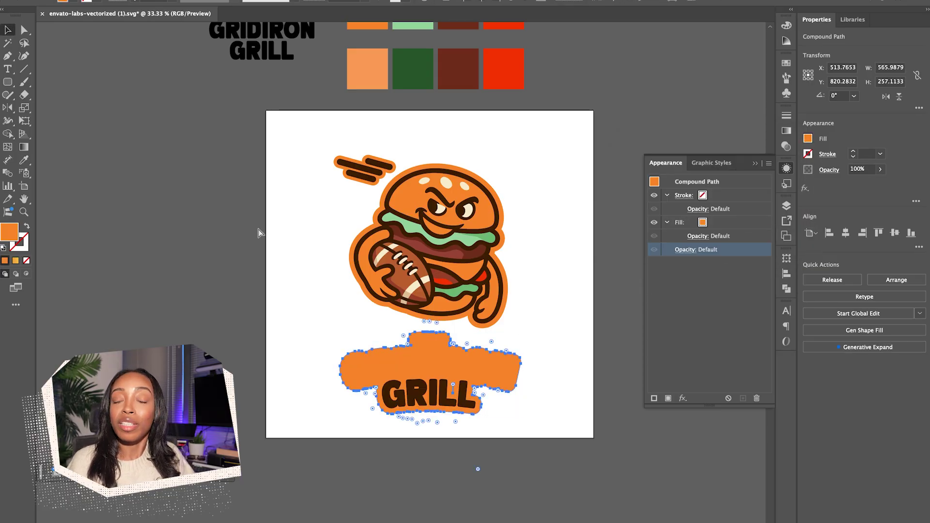
key(ctrl+shift+bracketleft)
Move the title badge up 44 px so it overlaps the burger's lower half.
double_click(383, 358)
double_click(329, 416)
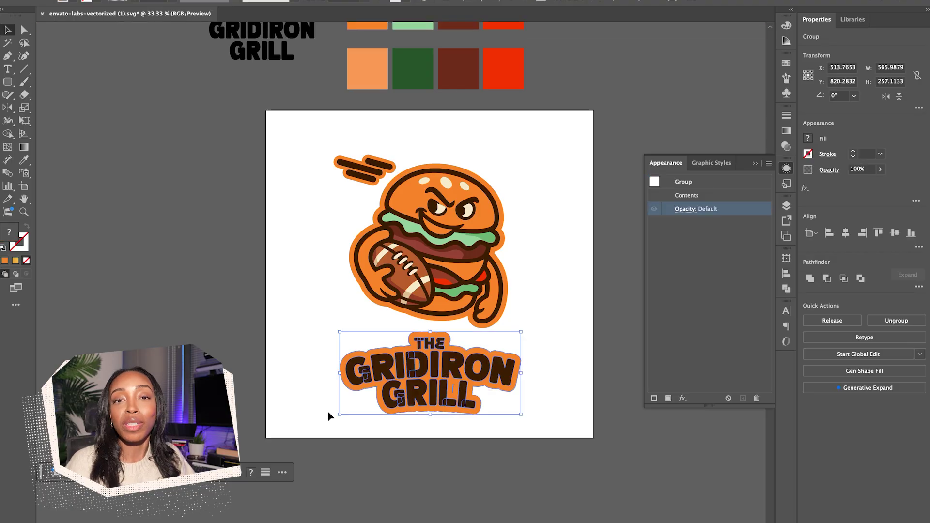
click(528, 432)
key(ctrl+equal)
drag(393, 436, 393, 416)
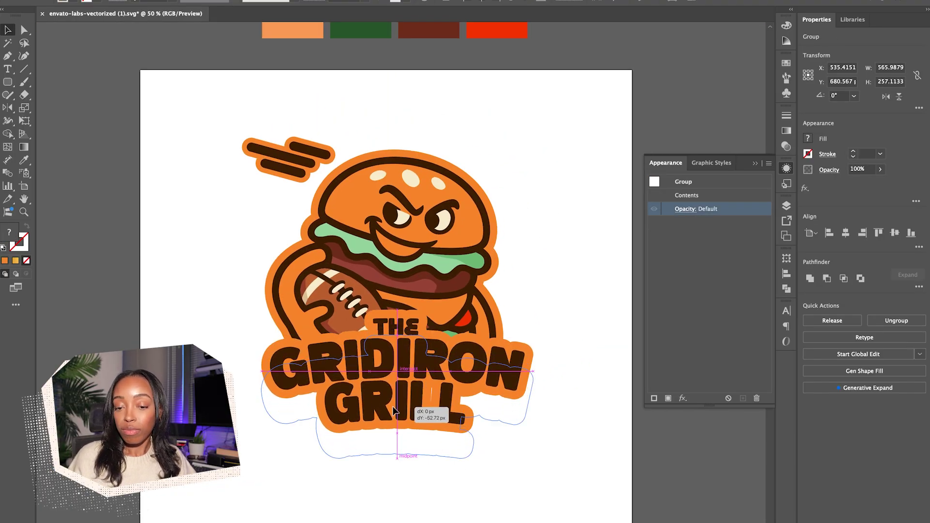
click(586, 167)
key(ctrl+minus)
key(ctrl+minus)
Shrink the placed Gridiron Grill logo on the cream mockup canvas from its corner.
scroll(549, 71, up, 1)
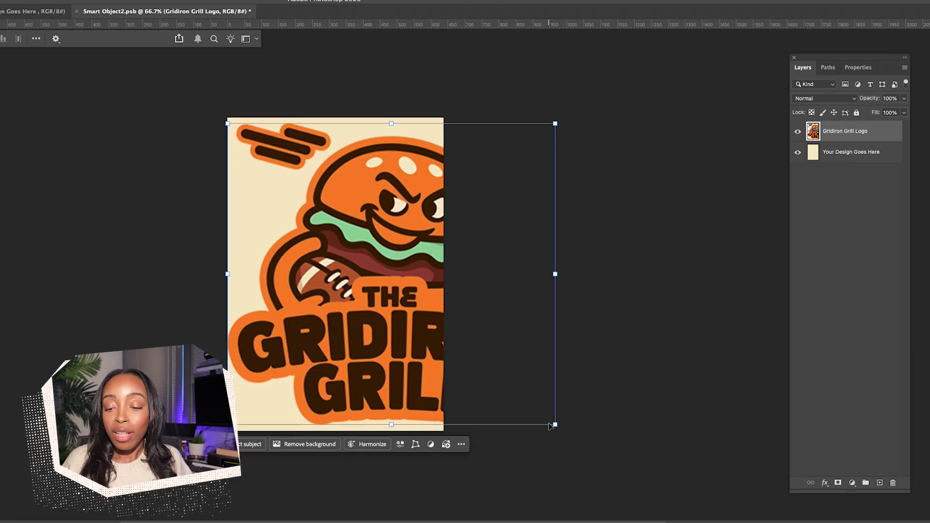
drag(555, 426, 388, 267)
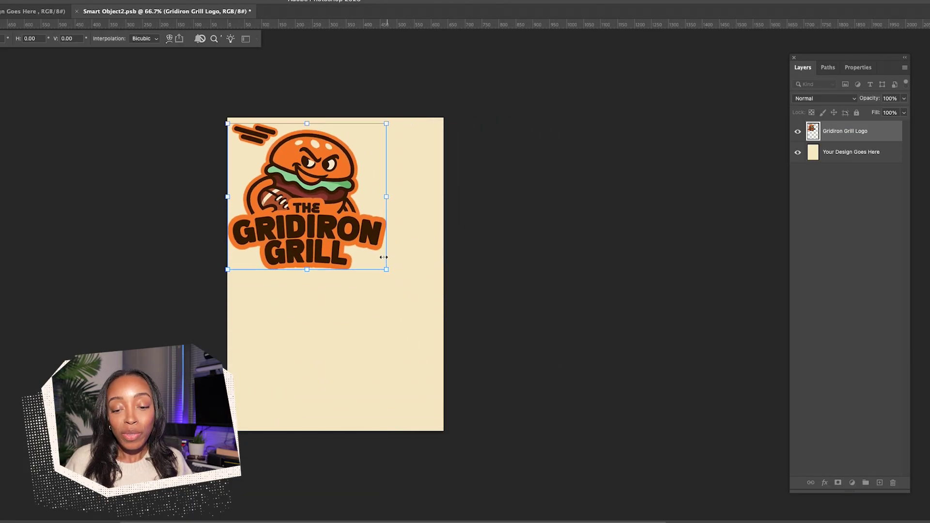
Scale down and centre the Gridiron Grill logo, save the smart object, and verify it in the mockup.
drag(348, 209, 376, 290)
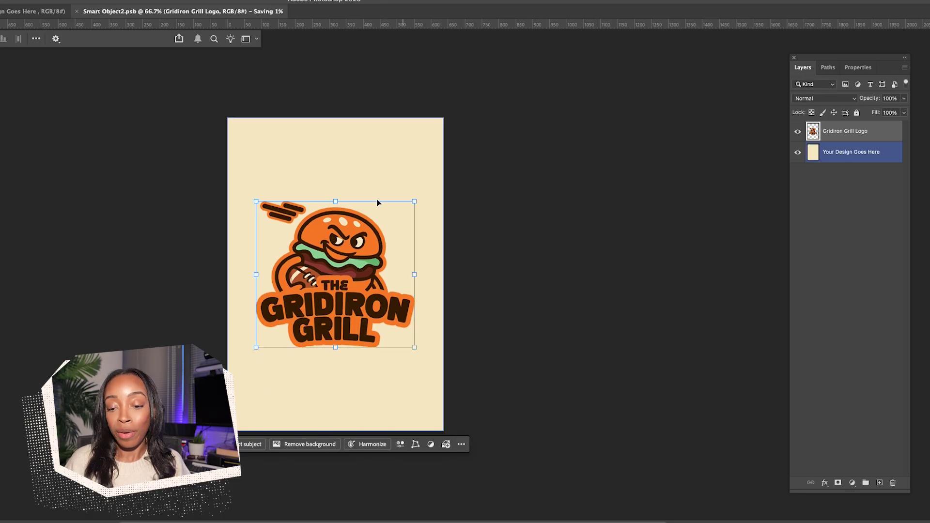
key(ctrl+Tab)
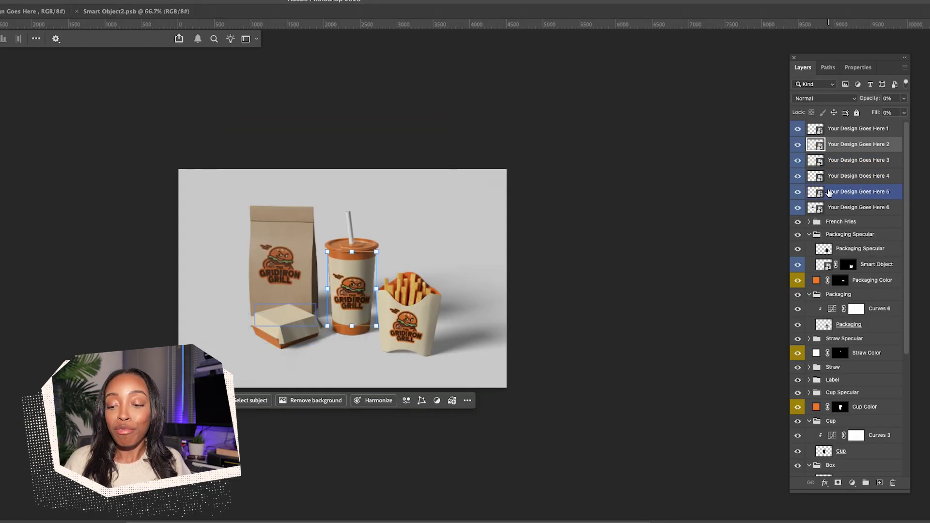
double_click(814, 193)
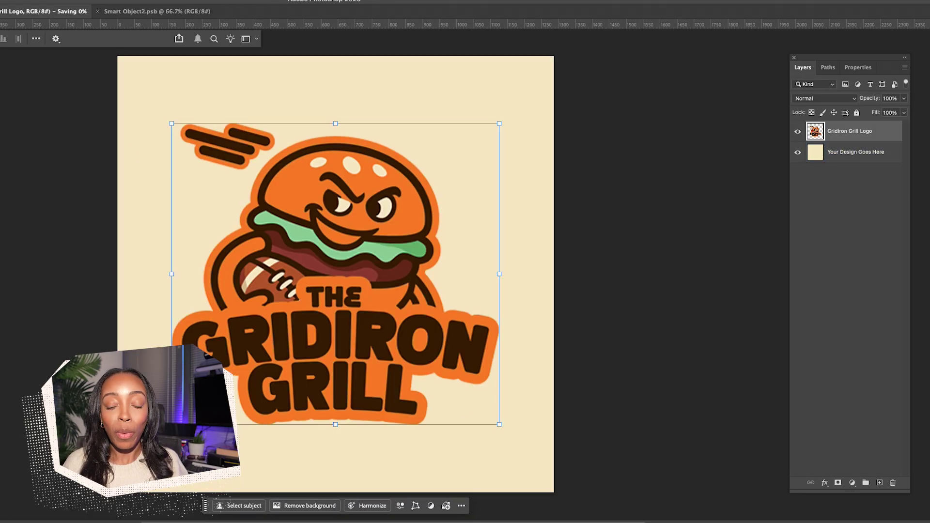
key(ctrl+w)
scroll(848, 339, down, 5)
click(817, 441)
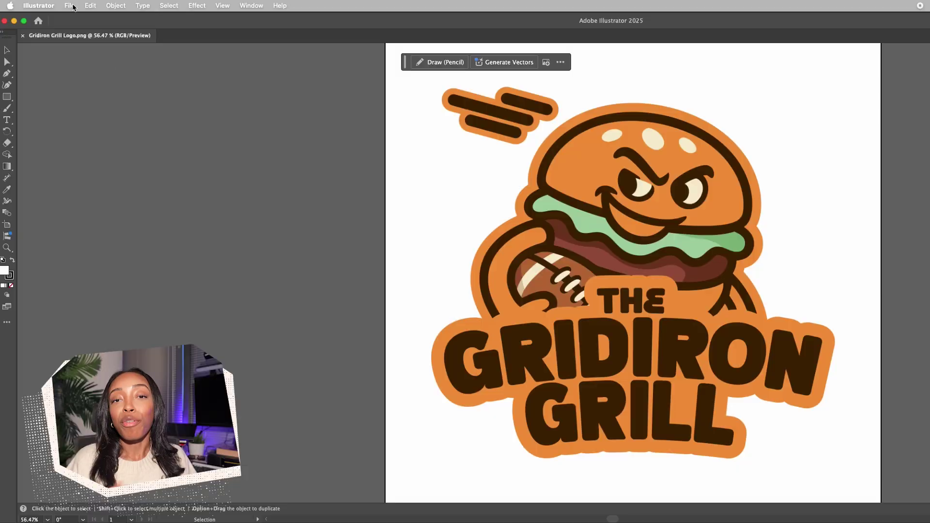
Export the logo as Gridiron Grill Logo.svg with default SVG options.
click(70, 6)
mouse_move(116, 233)
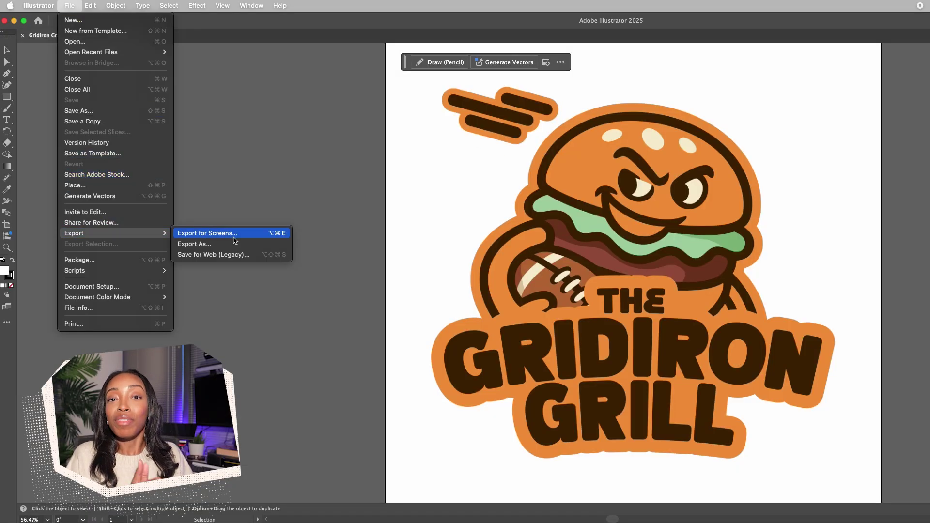
click(235, 243)
click(673, 250)
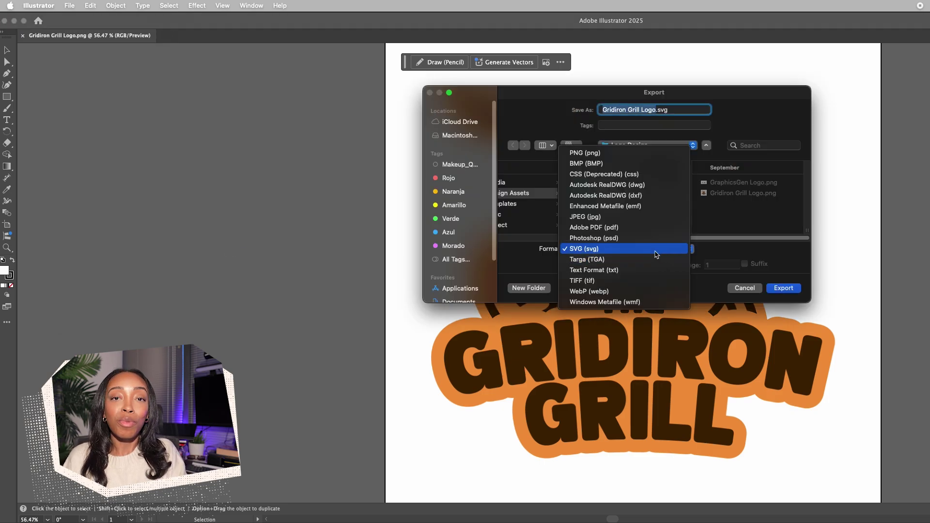
click(656, 254)
key(Return)
click(676, 307)
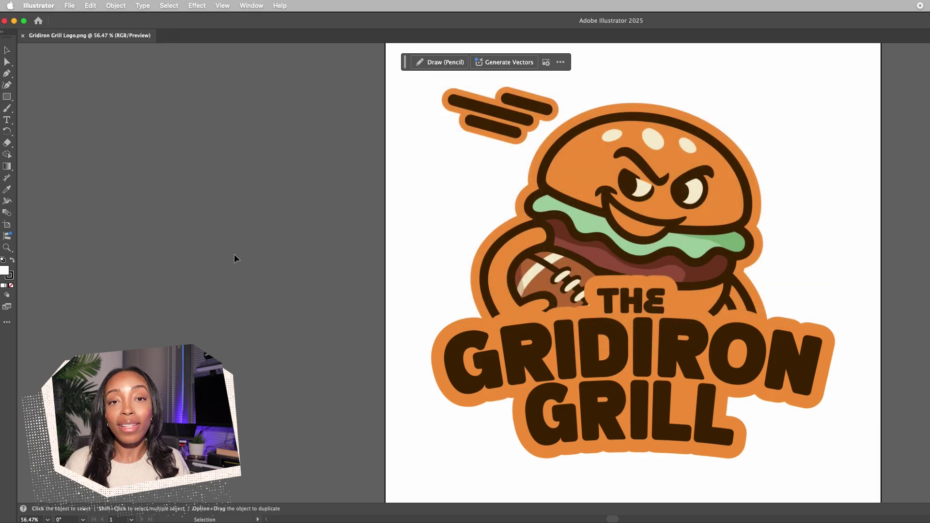
Export the logo again as an Adobe PDF with default settings.
click(68, 5)
mouse_move(73, 232)
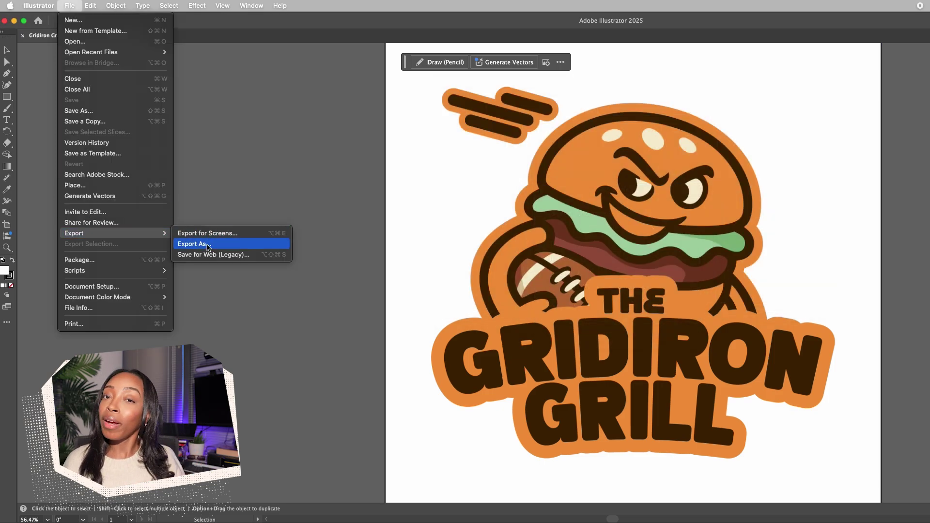
click(260, 243)
click(622, 248)
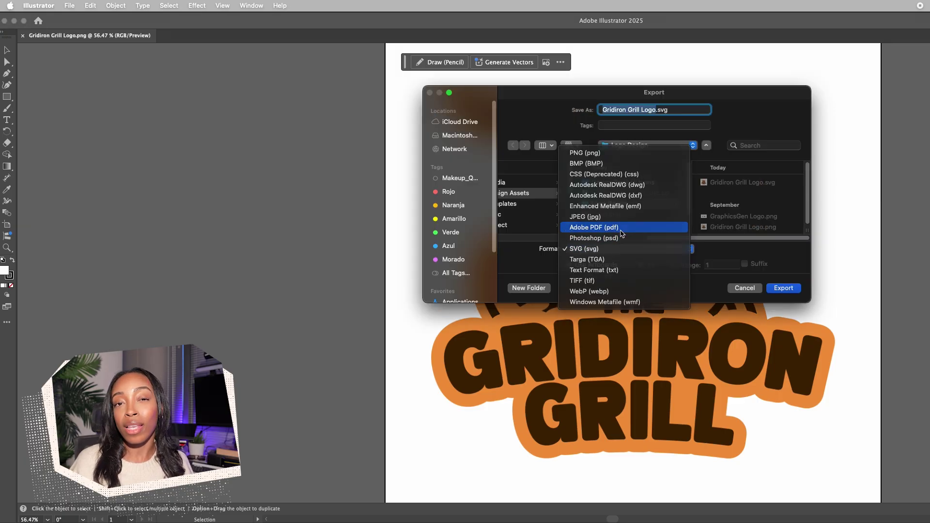
click(622, 230)
click(783, 288)
click(774, 400)
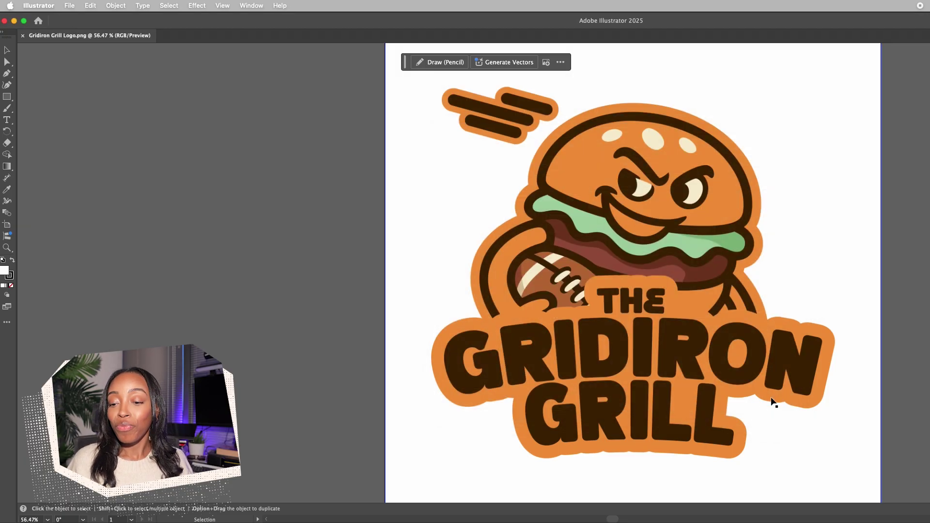